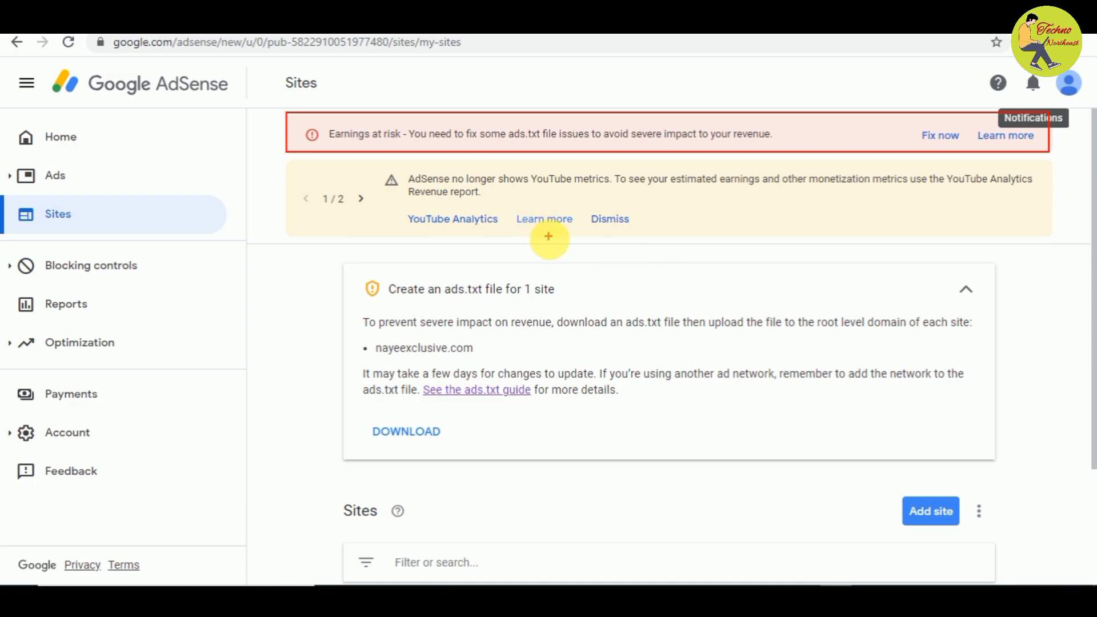
- Examine the instructions on creating an ads.txt file for nayeexclusive.com, including the upload location and the download option
mouse_move(343, 266)
left_mouse_down()
mouse_move(390, 388)
mouse_move(523, 434)
mouse_move(783, 451)
mouse_move(951, 435)
mouse_move(989, 444)
mouse_move(995, 457)
left_mouse_up()
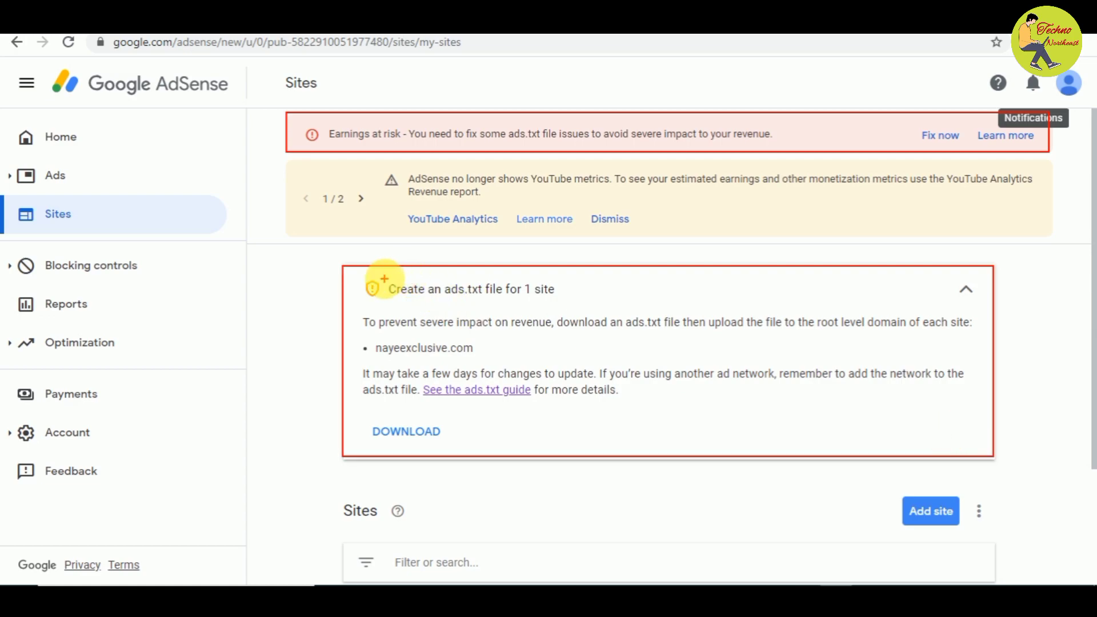
mouse_move(362, 276)
left_mouse_down()
mouse_move(426, 312)
mouse_move(600, 316)
mouse_move(578, 307)
left_mouse_up()
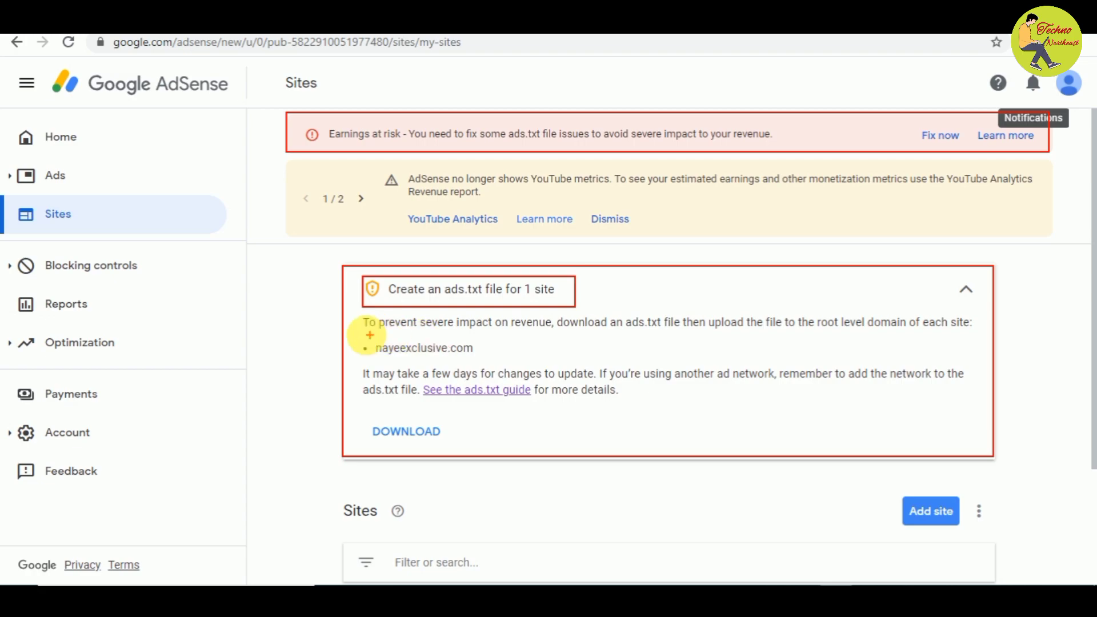
mouse_move(354, 316)
left_mouse_down()
mouse_move(378, 333)
mouse_move(497, 342)
mouse_move(975, 343)
left_mouse_up()
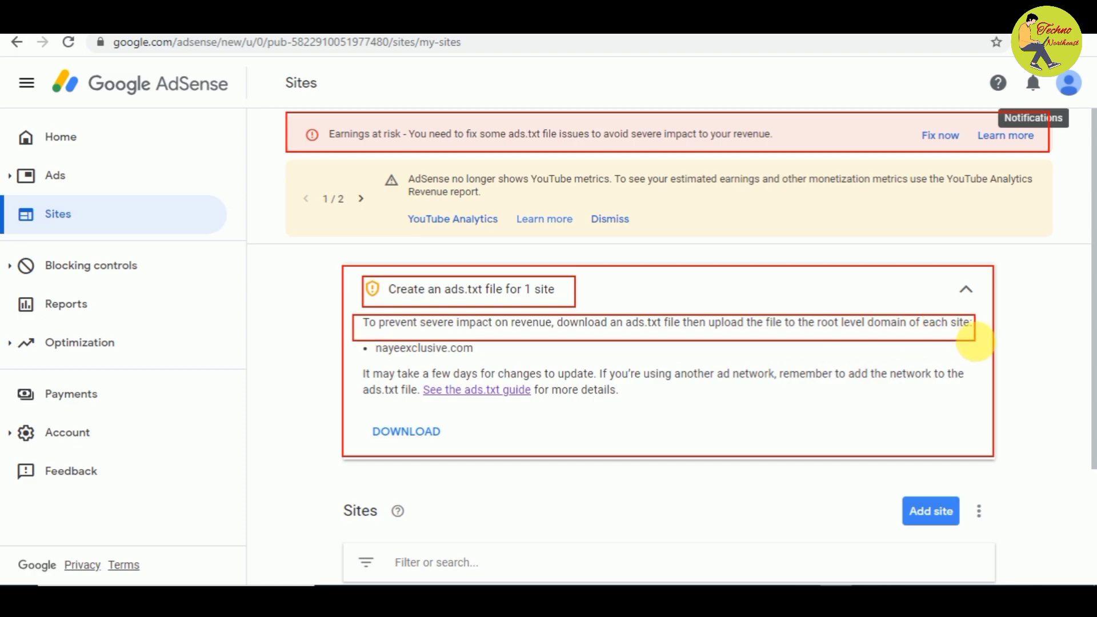
mouse_move(354, 342)
left_mouse_down()
mouse_move(510, 359)
mouse_move(490, 359)
left_mouse_up()
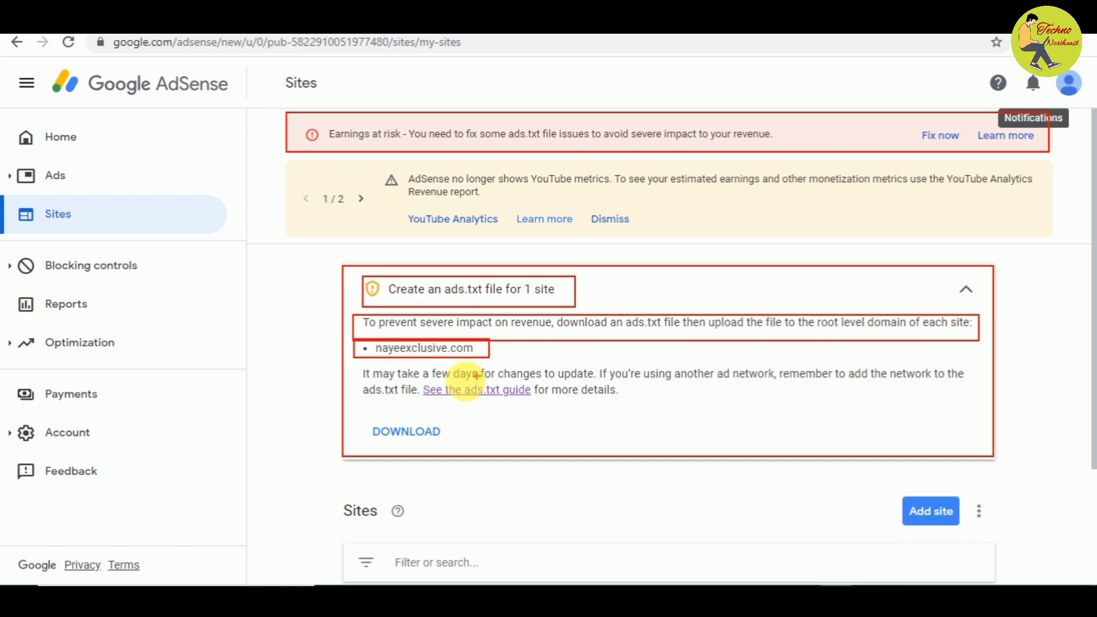
mouse_move(352, 360)
left_mouse_down()
mouse_move(380, 392)
mouse_move(507, 421)
mouse_move(988, 421)
left_mouse_up()
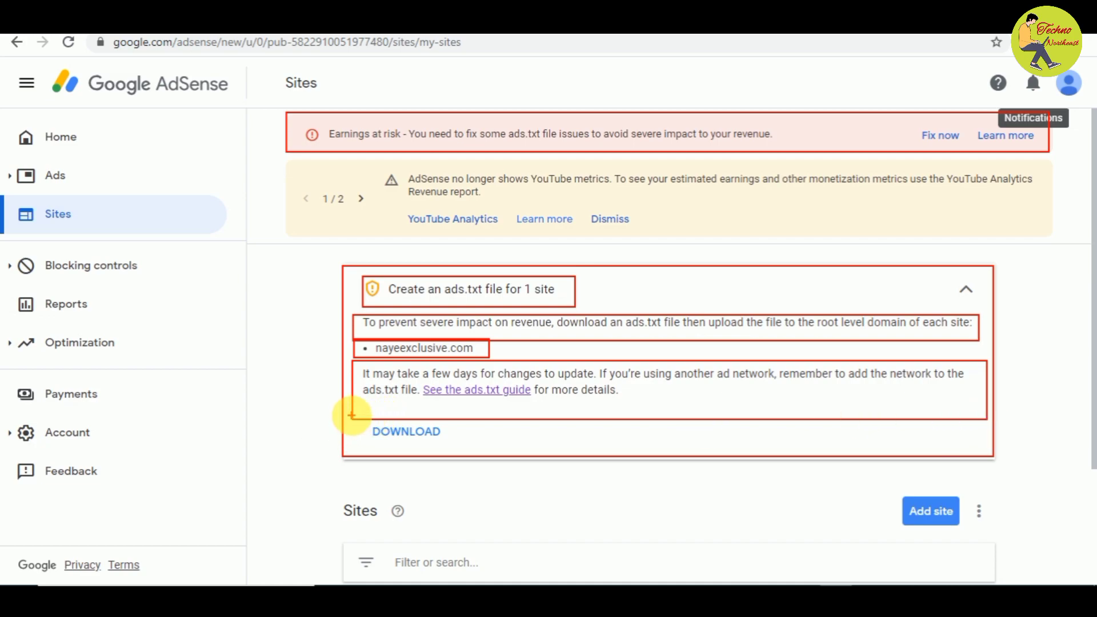
mouse_move(352, 419)
left_mouse_down()
mouse_move(412, 445)
mouse_move(464, 445)
left_mouse_up()
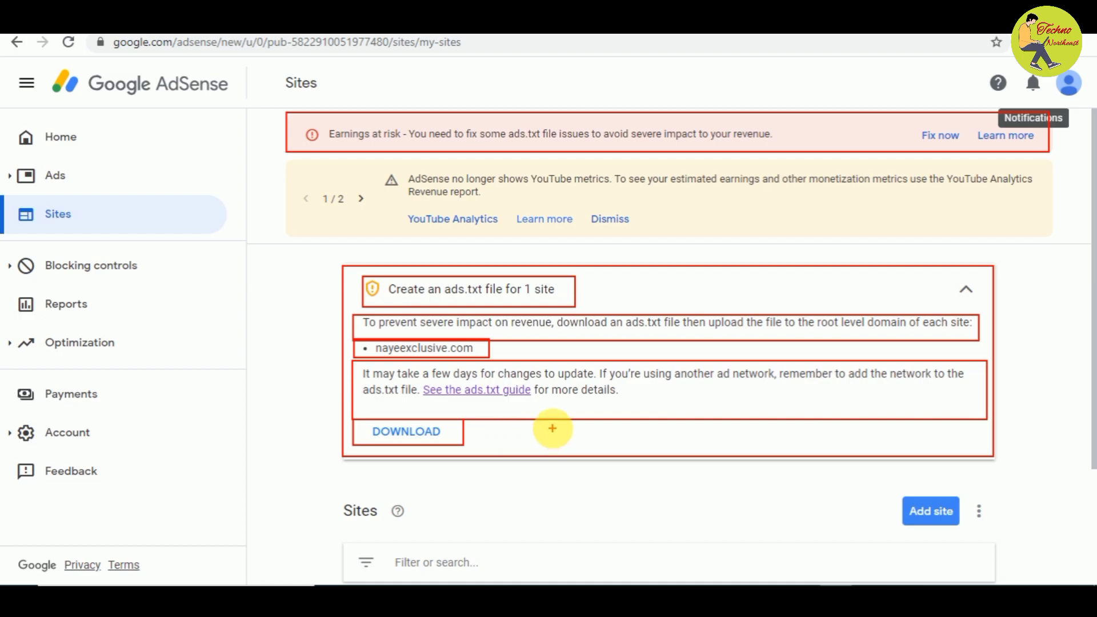
key("Escape")
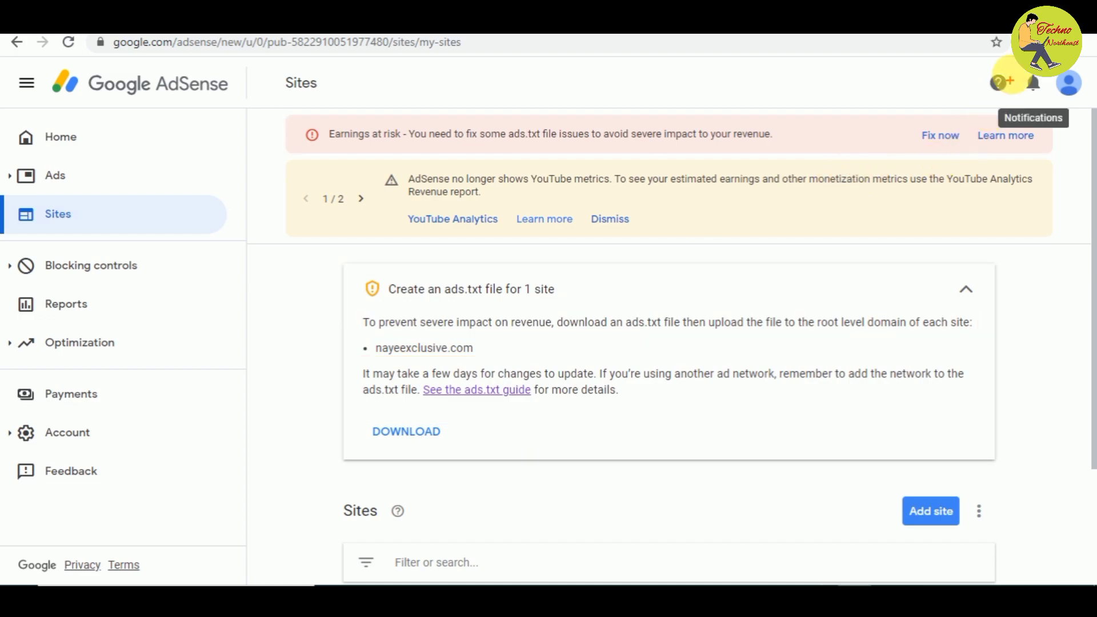
- Open the AdSense notifications and read the alert about ads.txt file issues
left_click_drag(1016, 68, 1054, 103)
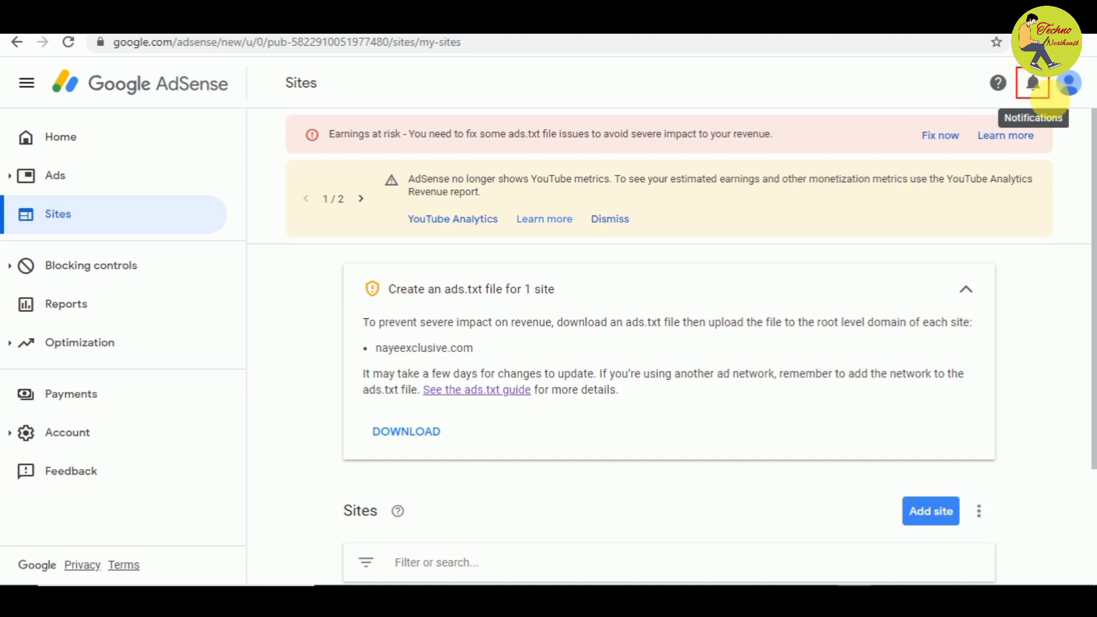
key("Escape")
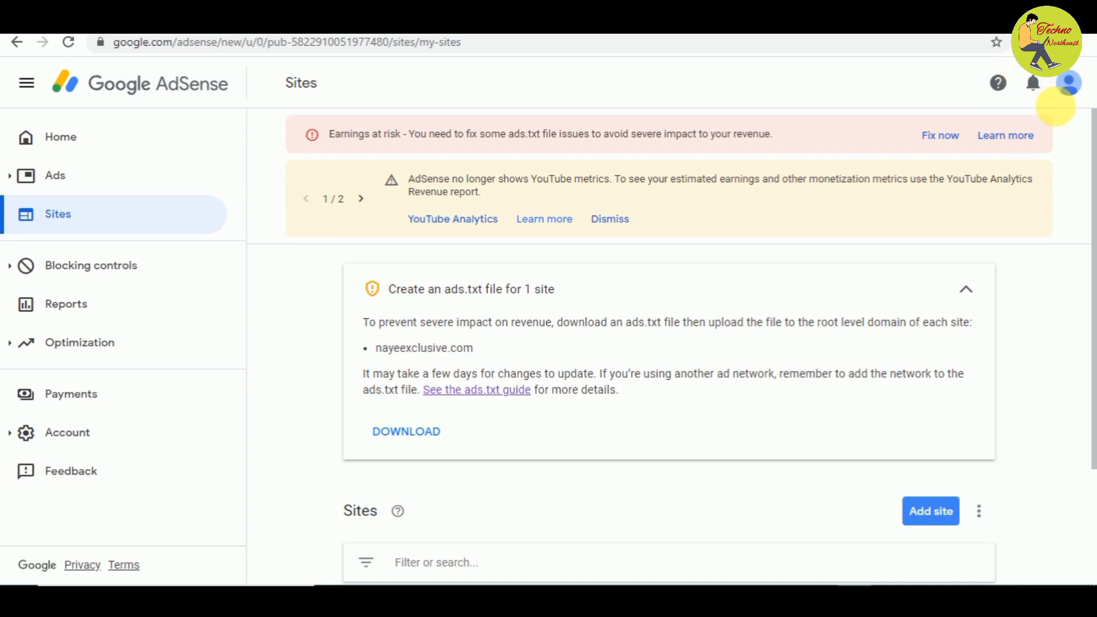
left_click(1037, 89)
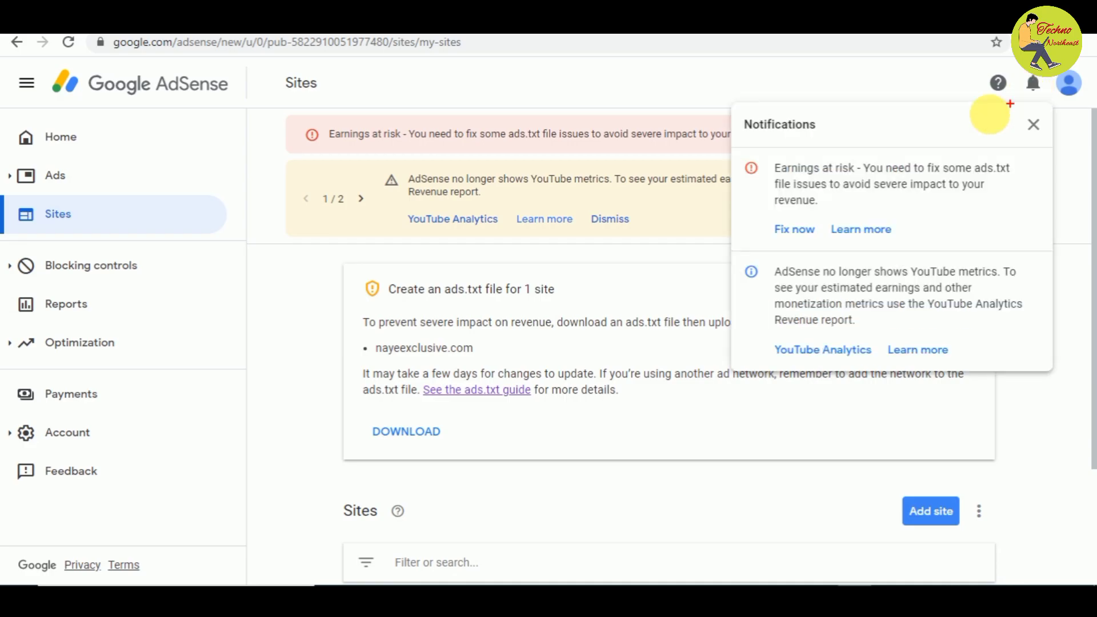
mouse_move(740, 150)
left_mouse_down()
mouse_move(760, 197)
mouse_move(793, 220)
mouse_move(1020, 243)
left_mouse_up()
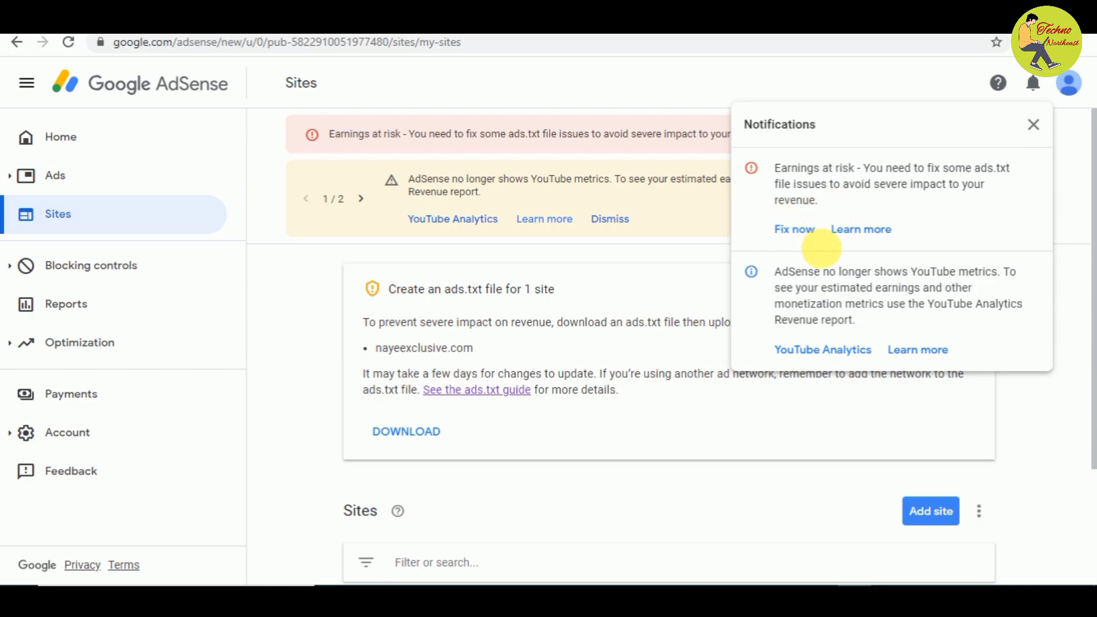
left_click(820, 245)
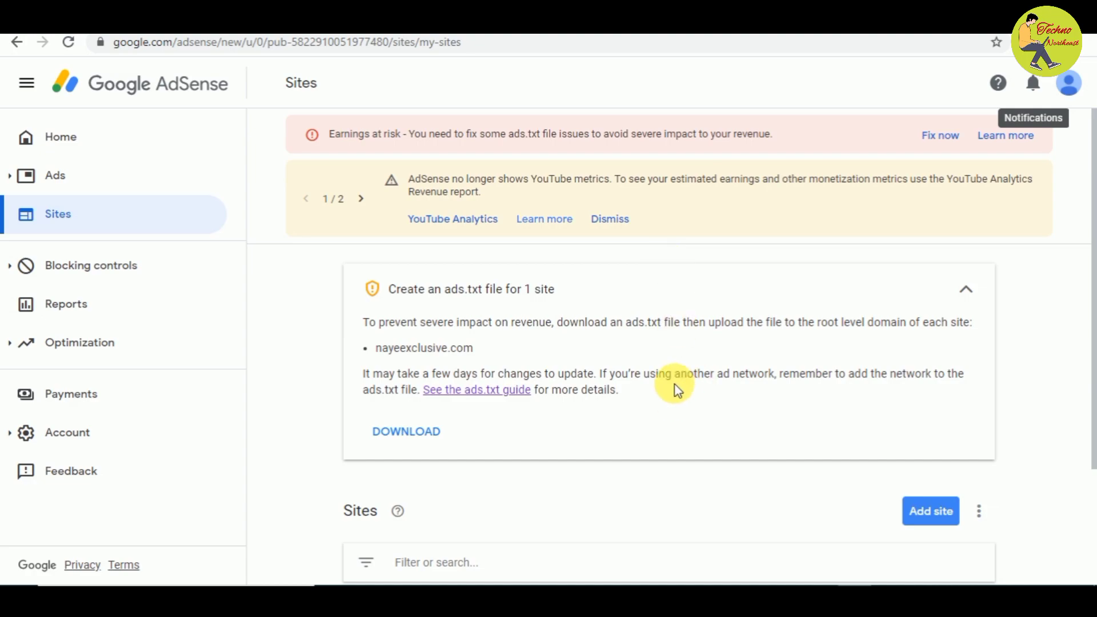
- Download the ads.txt file for nayeexclusive.com and open it in Notepad
left_click(410, 436)
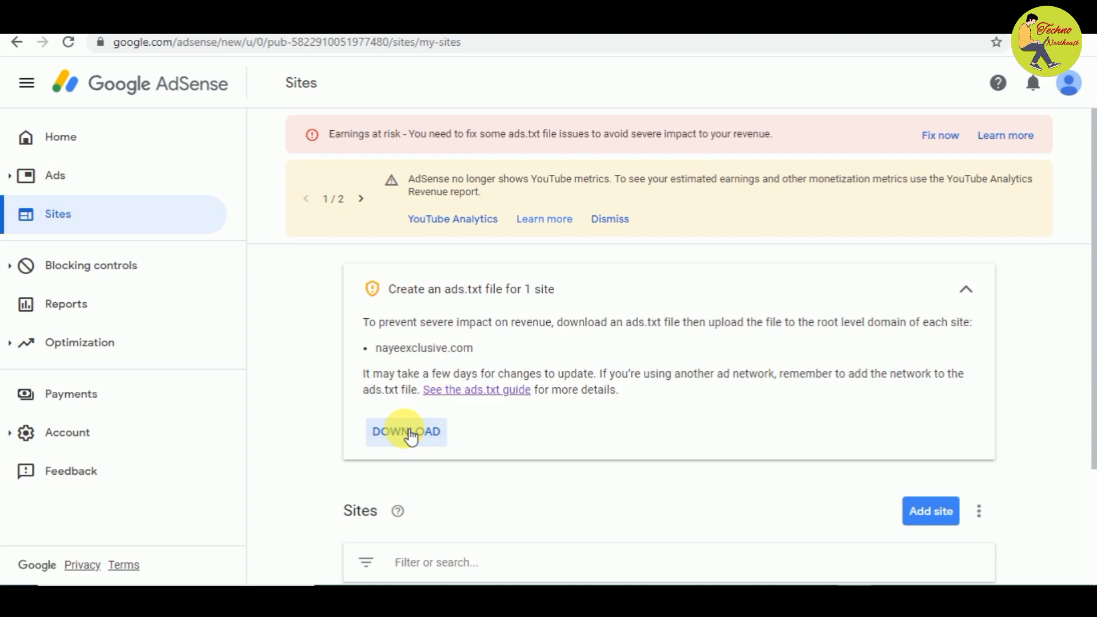
left_click(42, 570)
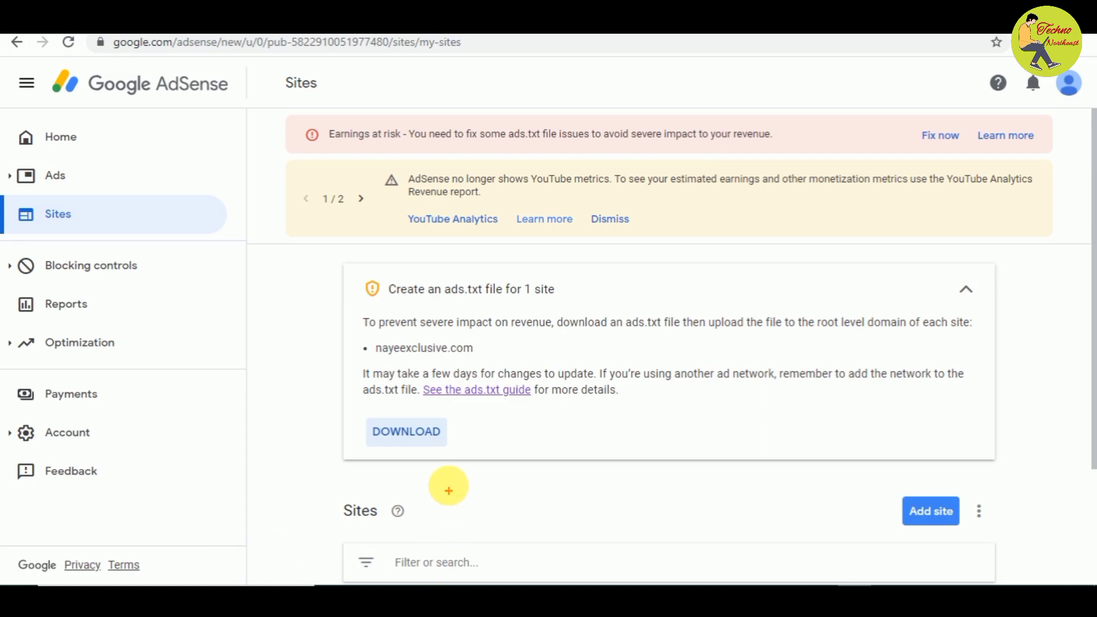
left_click_drag(351, 413, 449, 458)
key("Escape")
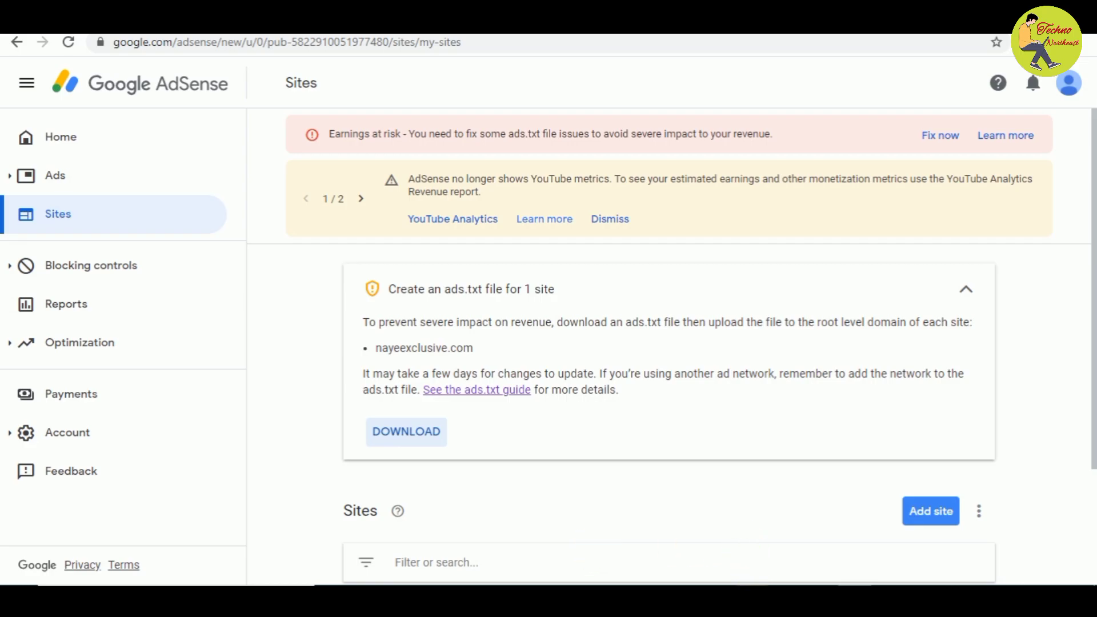
mouse_move(750, 600)
left_click(777, 545)
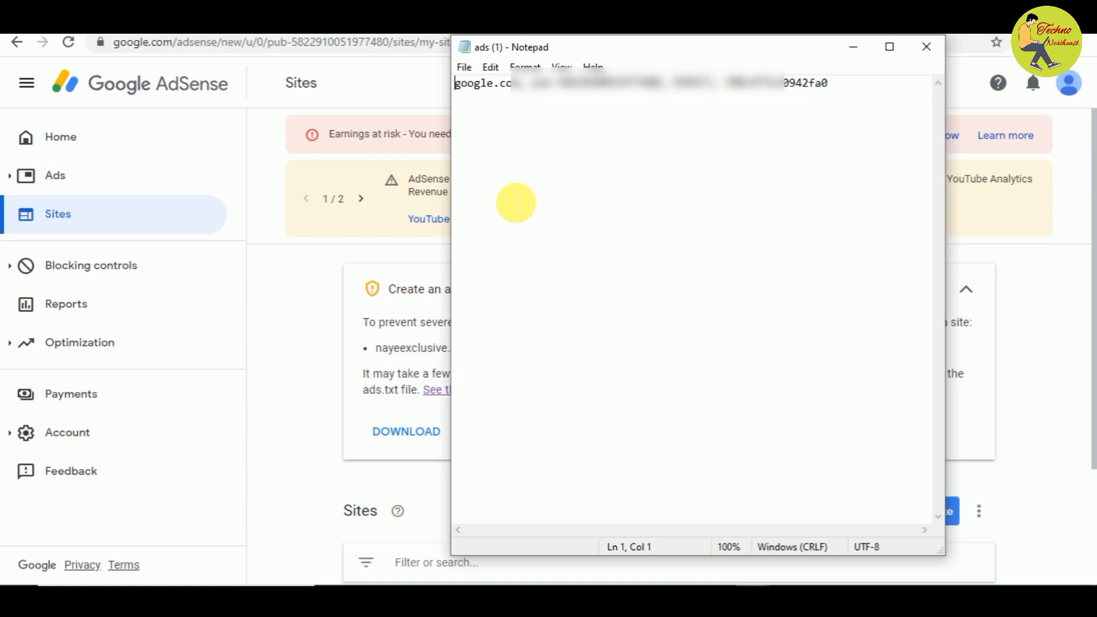
- Select the entire ads.txt entry in Notepad and minimize the file's window
mouse_move(457, 80)
left_mouse_down()
mouse_move(523, 93)
mouse_move(856, 96)
left_mouse_up()
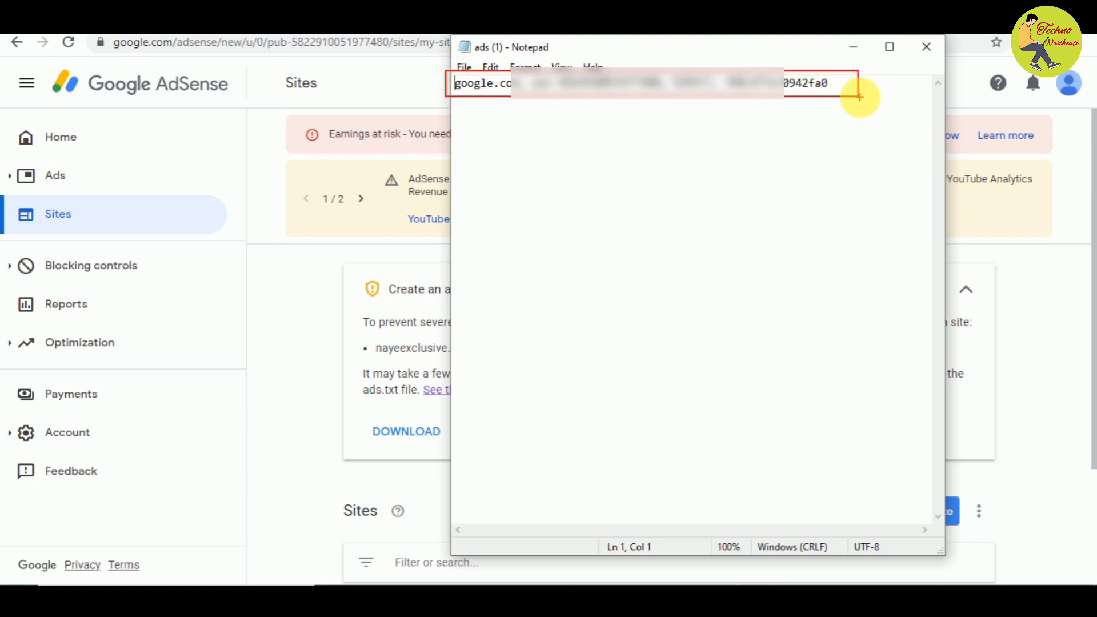
key("Escape")
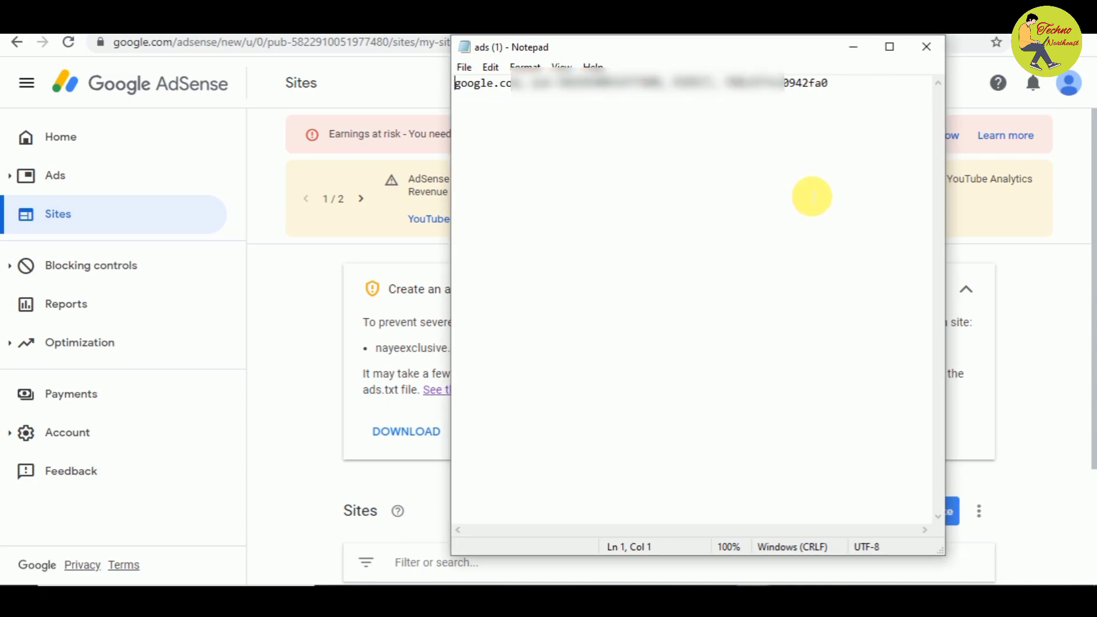
key("ctrl+a")
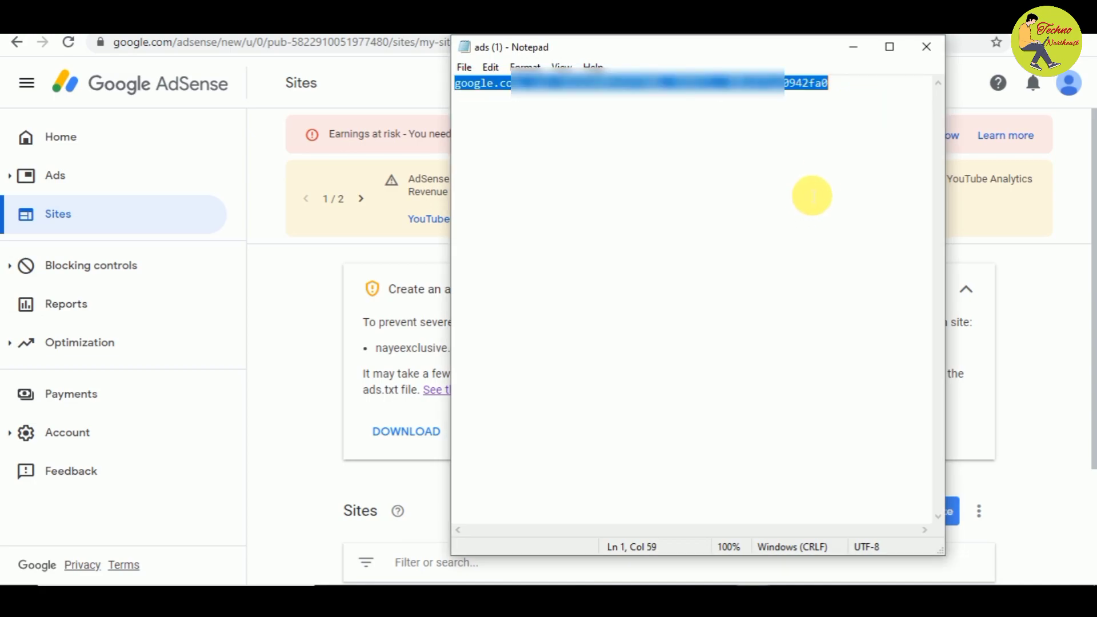
left_click(853, 47)
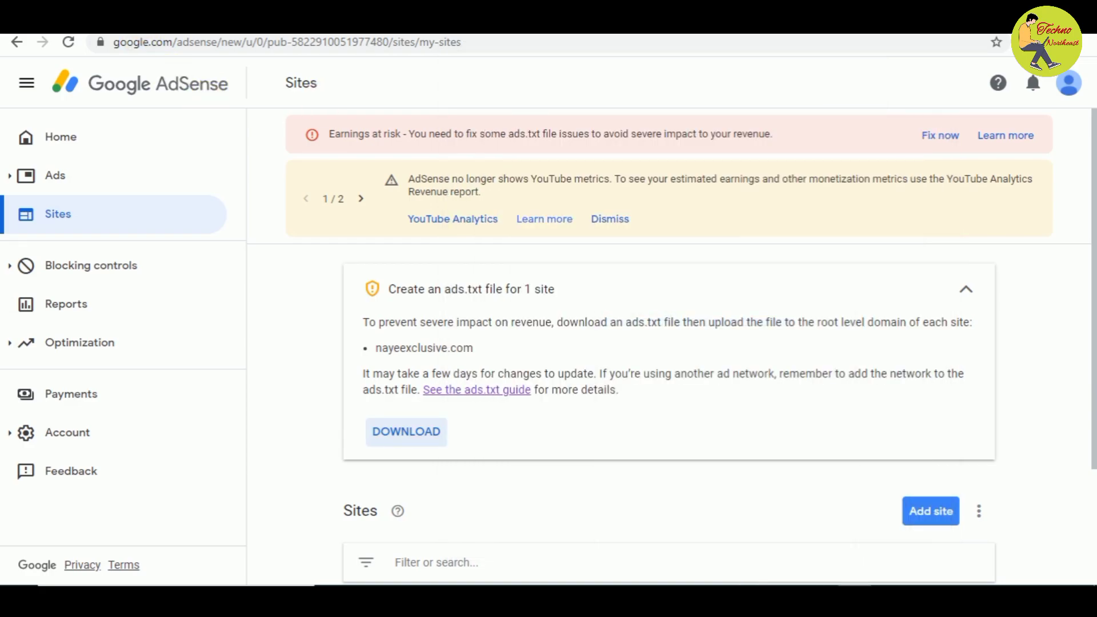
- Switch to the WordPress plugin search for ads.txt and look at the Ads.txt Manager plugin by 10up
left_click(86, 23)
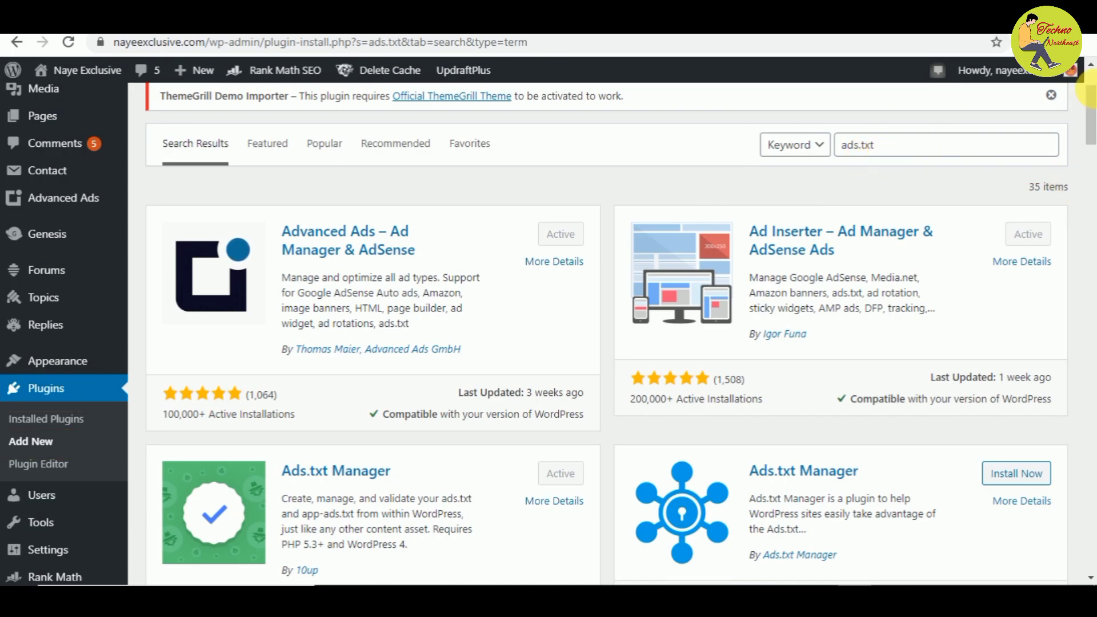
left_click_drag(1095, 103, 1095, 112)
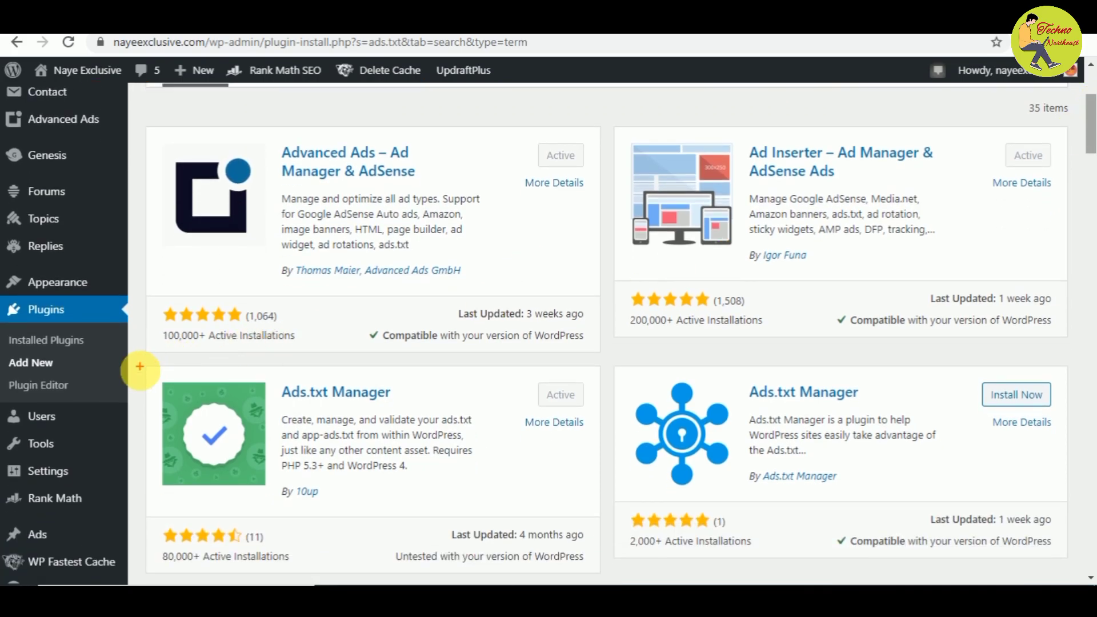
mouse_move(151, 374)
left_mouse_down()
mouse_move(189, 440)
mouse_move(288, 483)
mouse_move(593, 513)
left_mouse_up()
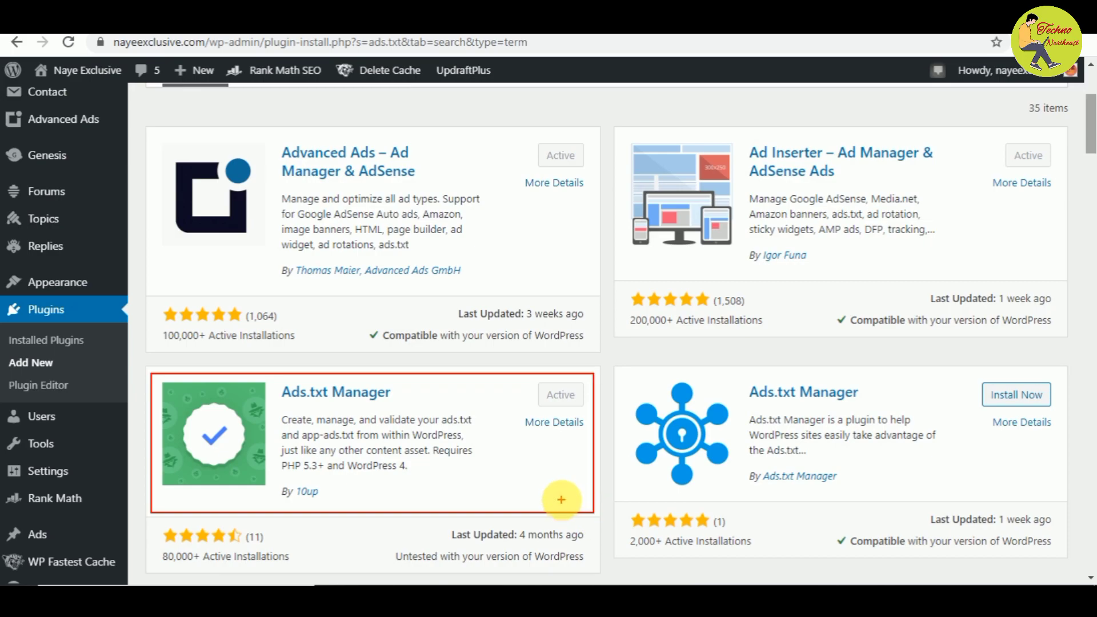
key("Escape")
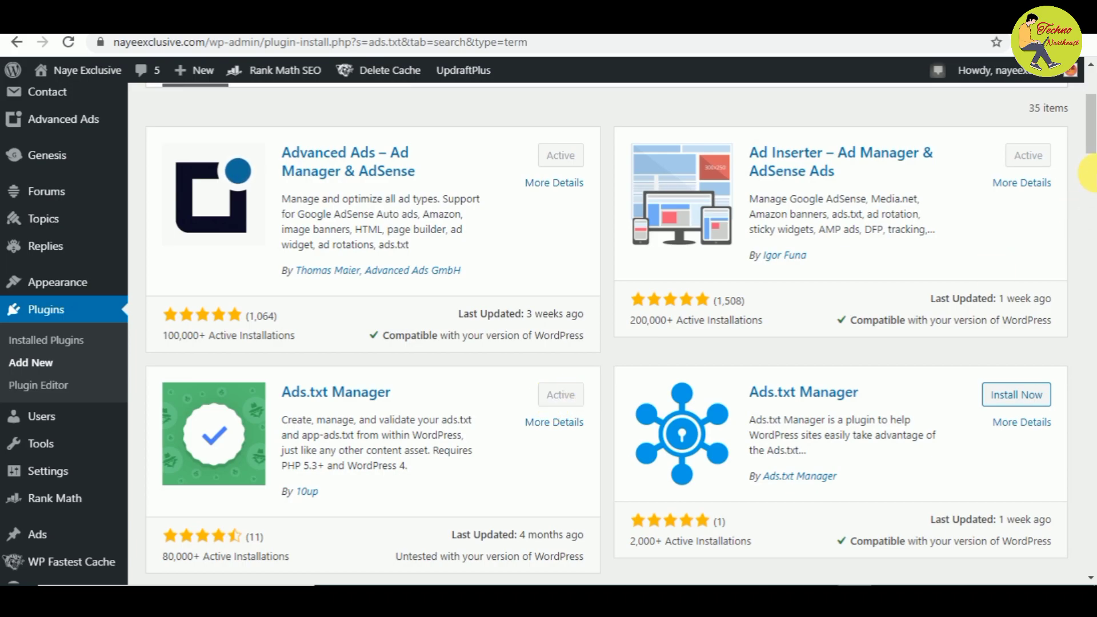
left_click_drag(1092, 123, 1092, 170)
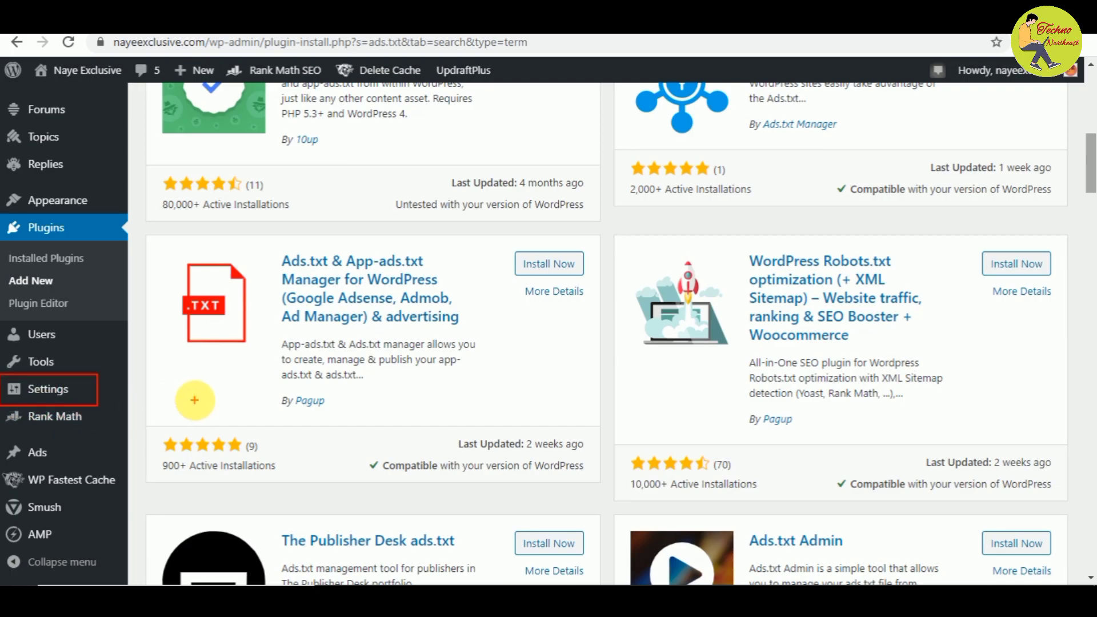
- Open the Ads.txt settings page in WordPress and review the Google entry with its publisher ID
mouse_move(43, 393)
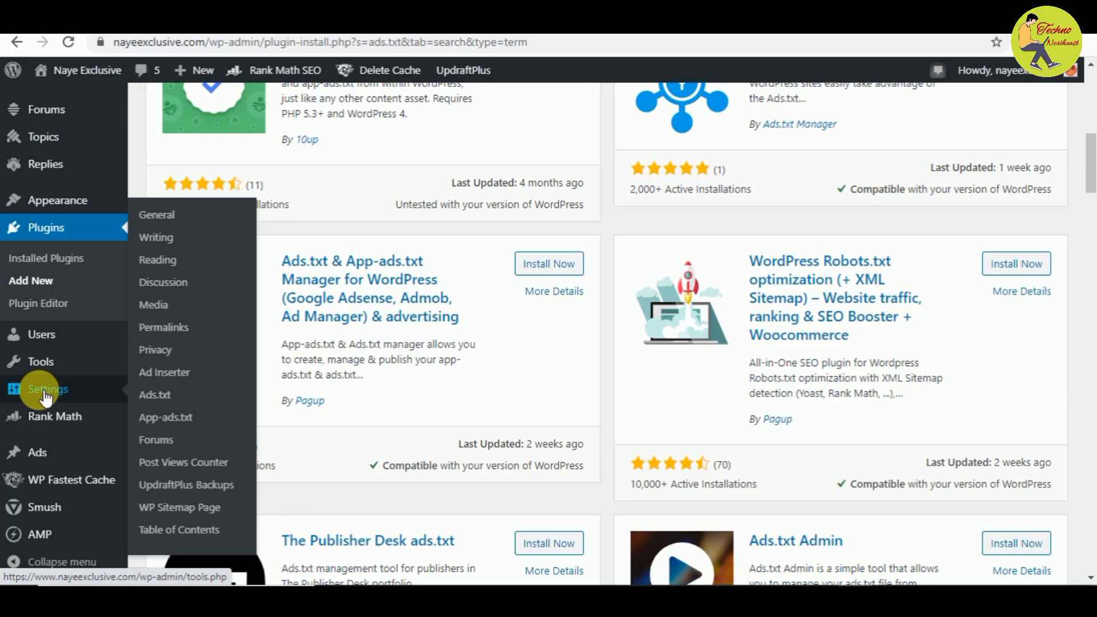
left_click(153, 398)
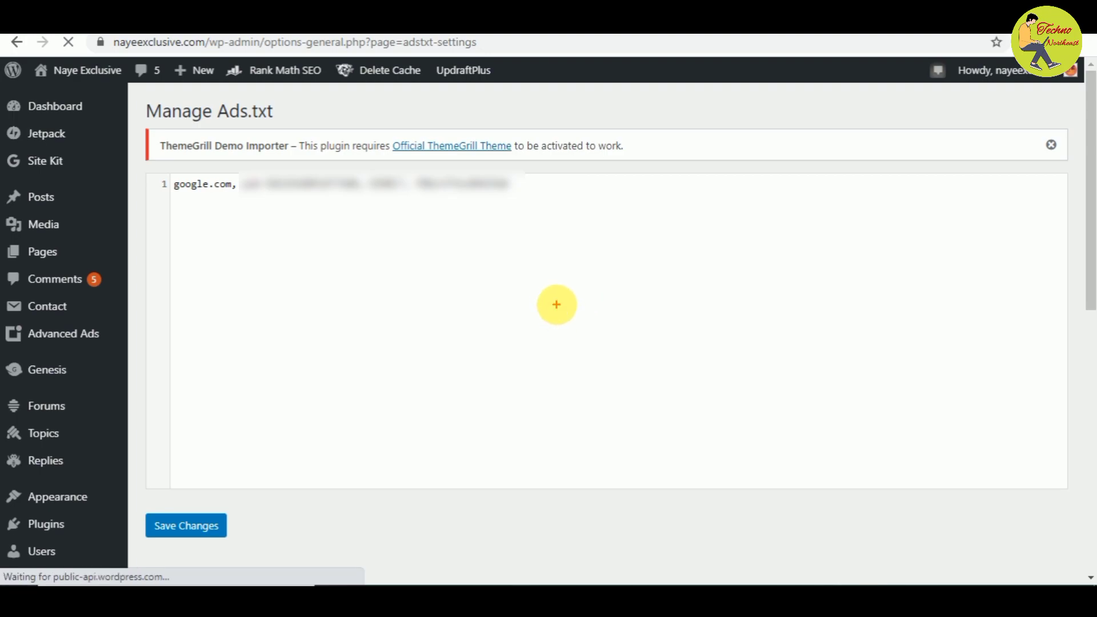
mouse_move(180, 189)
left_mouse_down()
mouse_move(232, 204)
mouse_move(542, 208)
left_mouse_up()
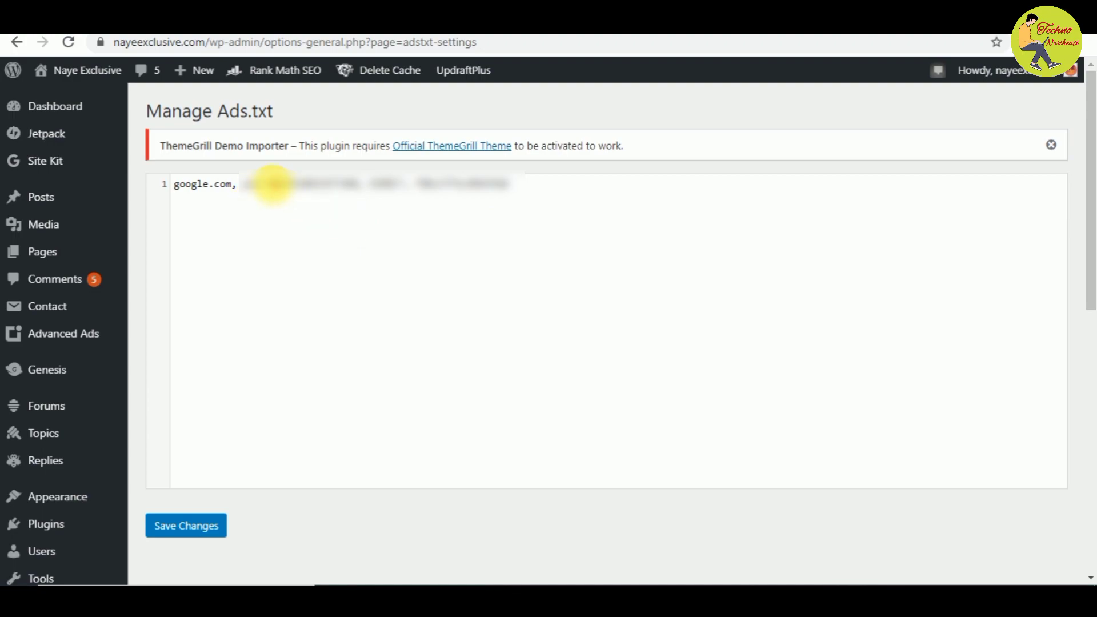
left_click_drag(239, 181, 367, 200)
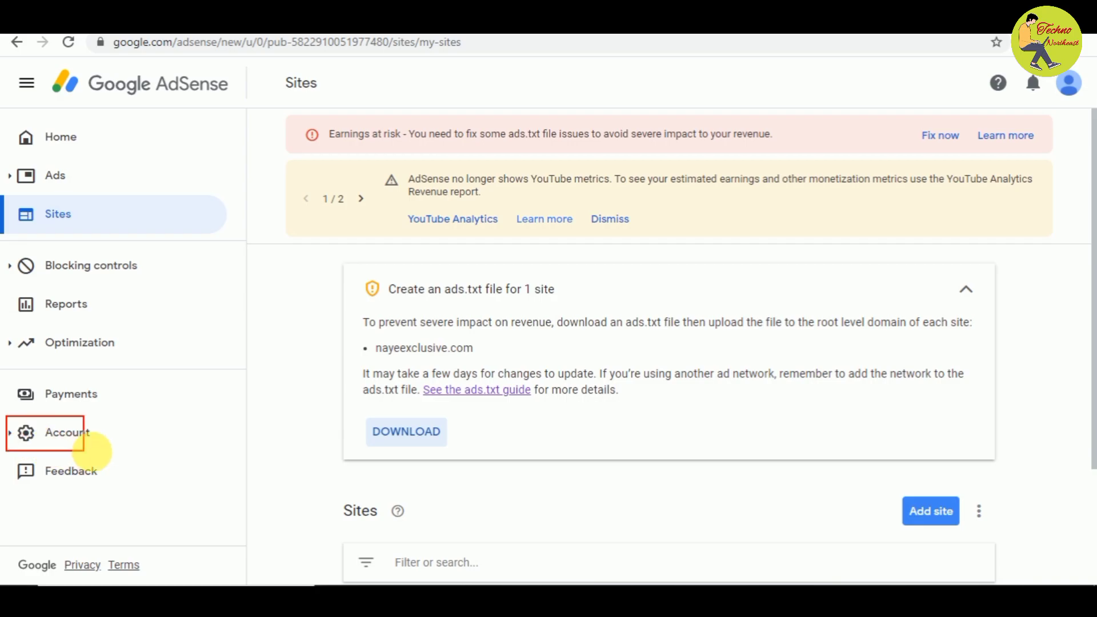
- Open the AdSense account information and compare the publisher ID with the one in the WordPress ads.txt entry
left_click(63, 435)
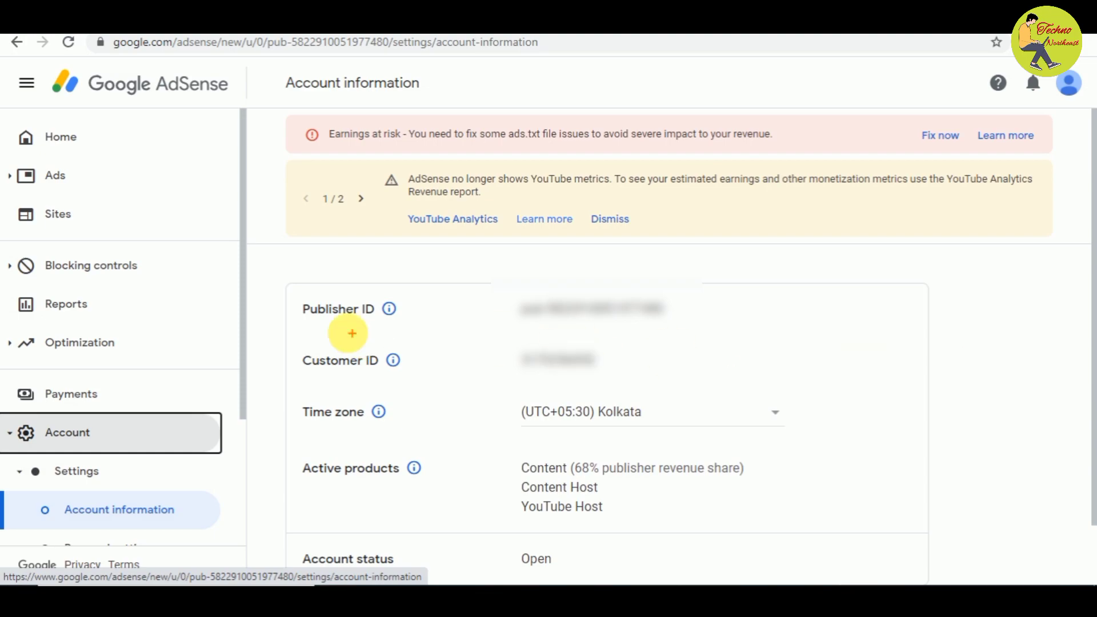
mouse_move(288, 287)
left_mouse_down()
mouse_move(372, 340)
mouse_move(702, 334)
left_mouse_up()
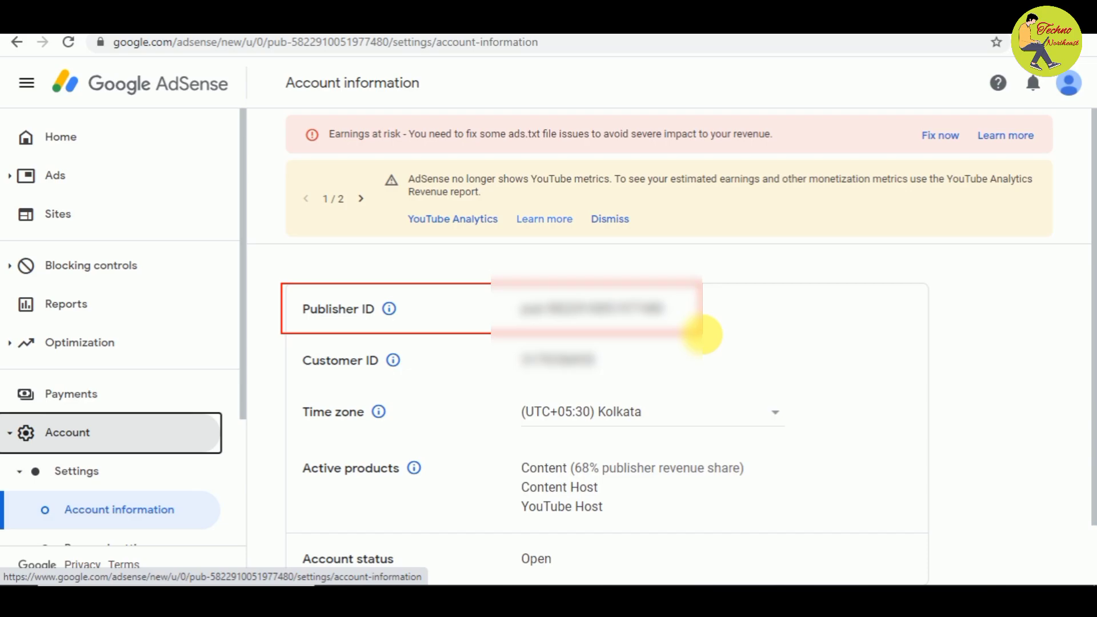
mouse_move(511, 288)
left_mouse_down()
mouse_move(533, 322)
mouse_move(677, 329)
left_mouse_up()
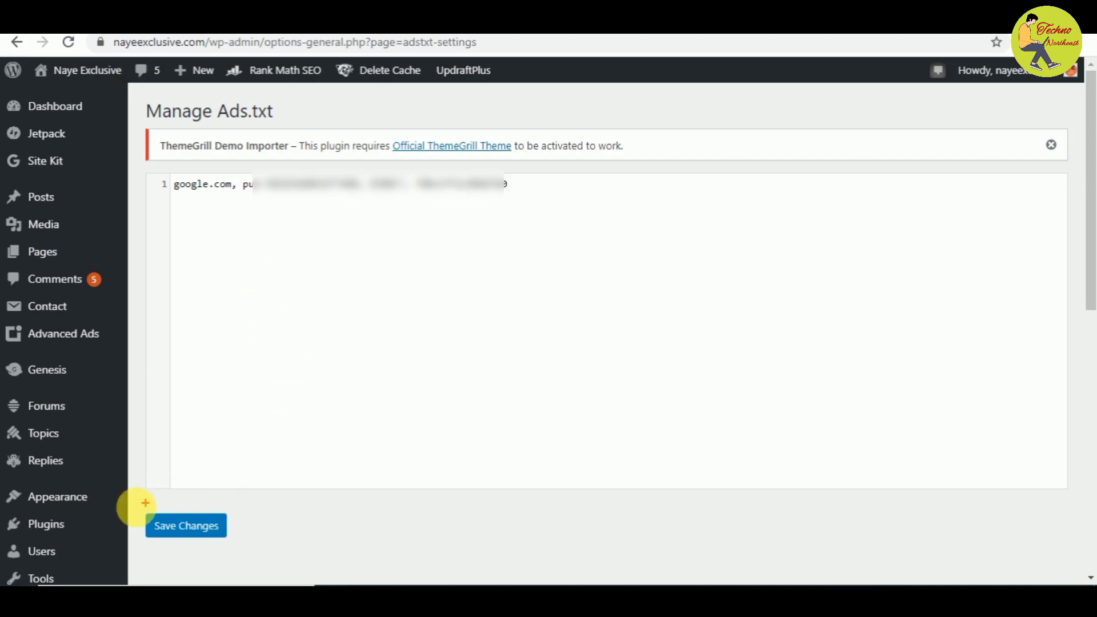
left_click_drag(134, 503, 255, 552)
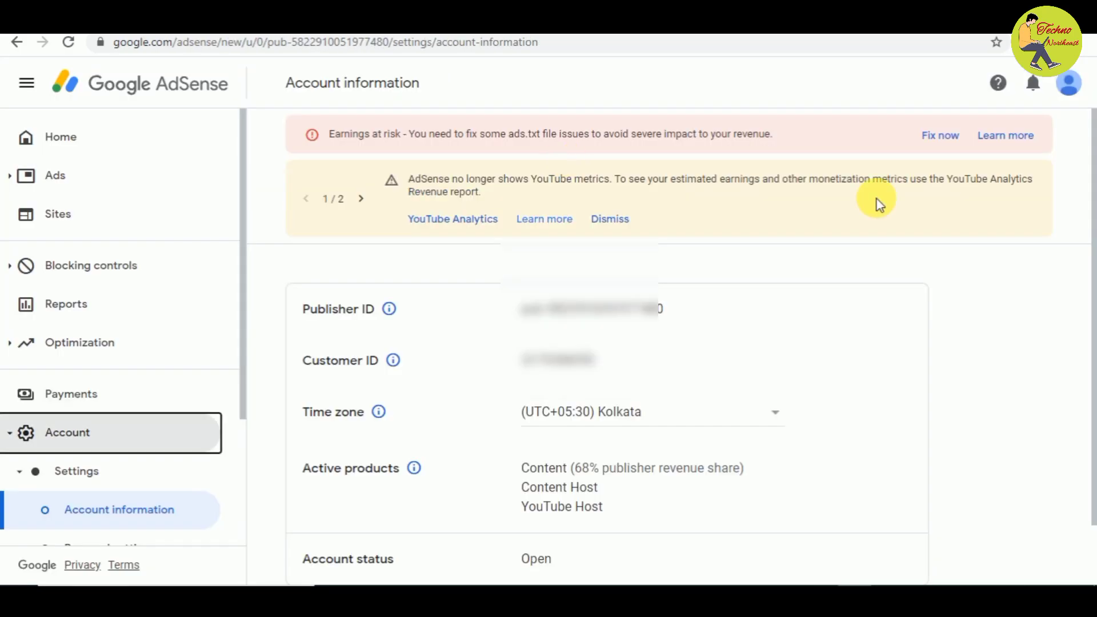
- Switch to Blogger and open the Find4Tips blog's settings at the custom ads.txt options under Monetization
left_click_drag(1094, 244, 1094, 216)
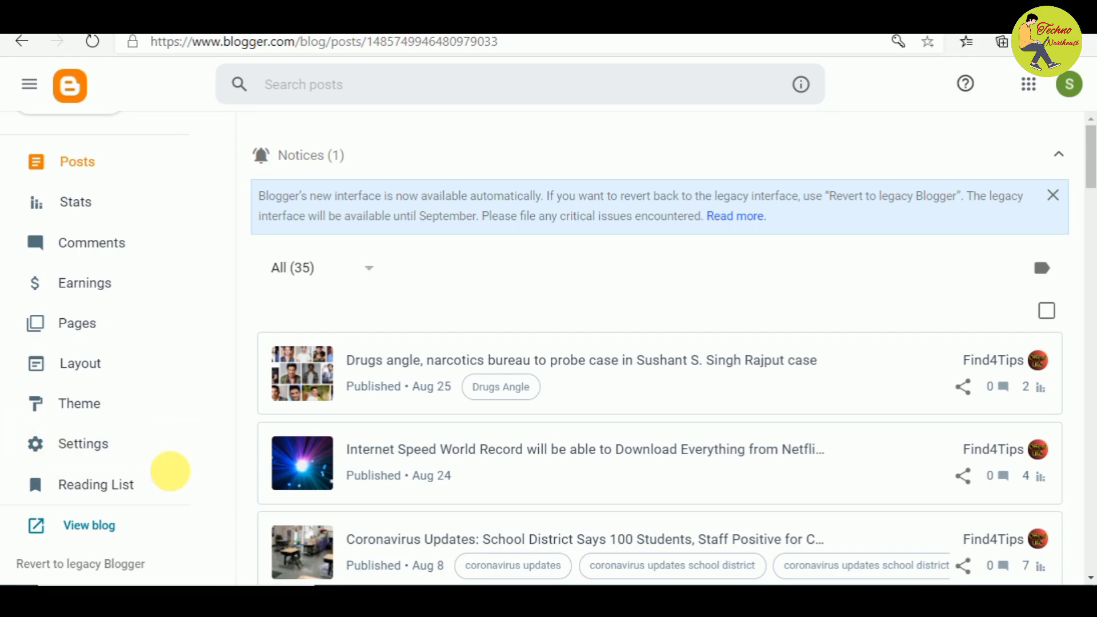
left_click(87, 448)
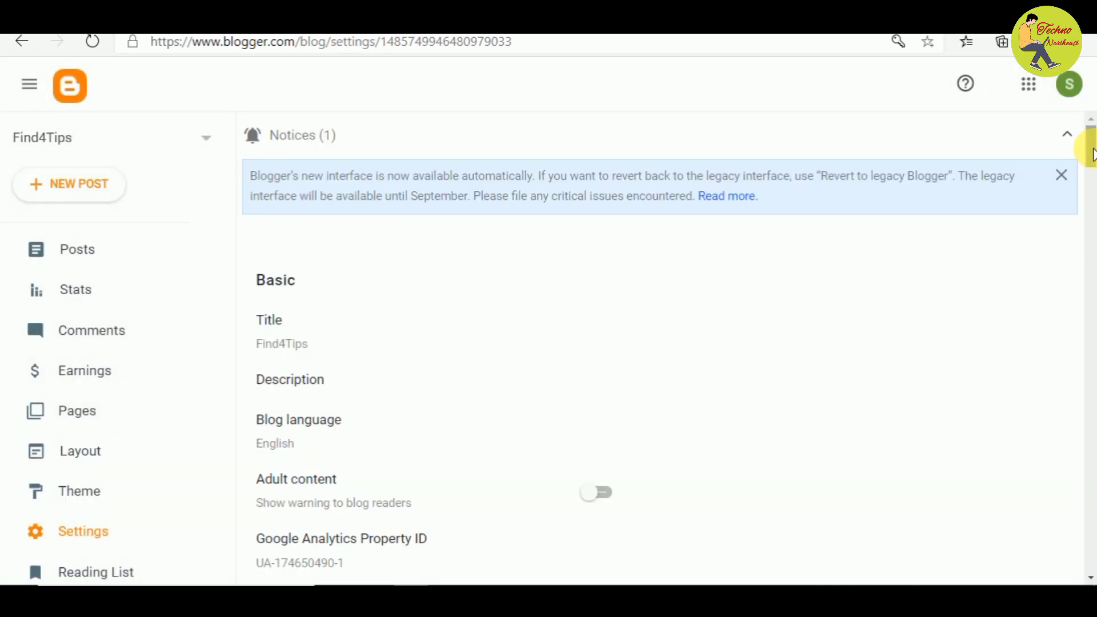
left_click_drag(1091, 154, 1090, 495)
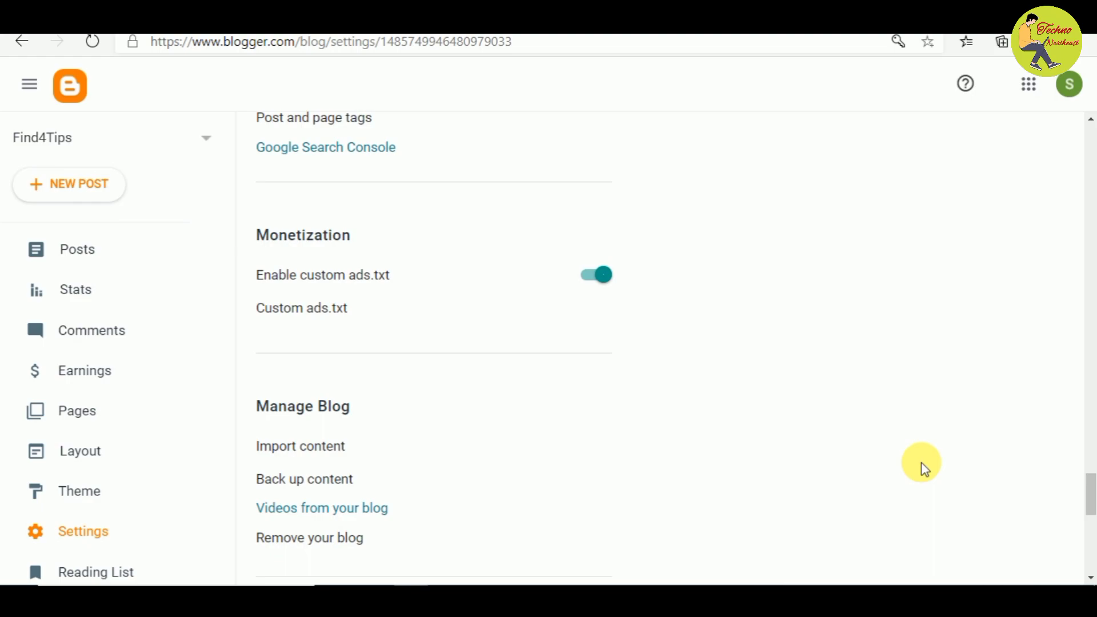
key("ctrl+2")
mouse_move(243, 215)
left_mouse_down()
mouse_move(257, 252)
mouse_move(559, 361)
mouse_move(644, 364)
left_mouse_up()
key("Escape")
- Paste the copied ads.txt entry into the blog's custom ads.txt setting and save it
left_click(318, 313)
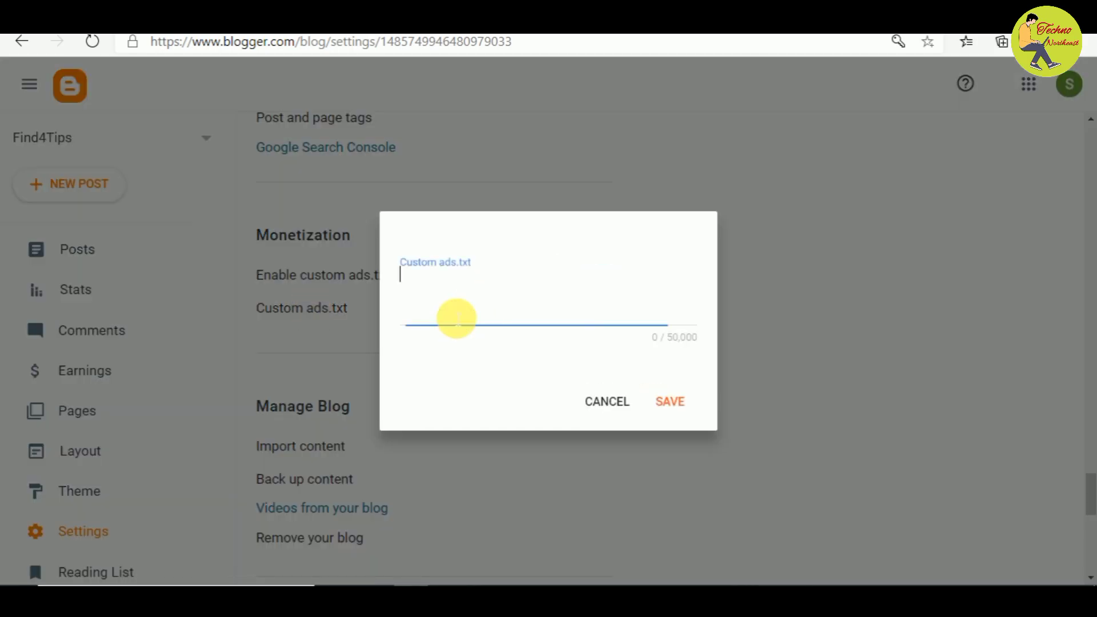
key("ctrl+v")
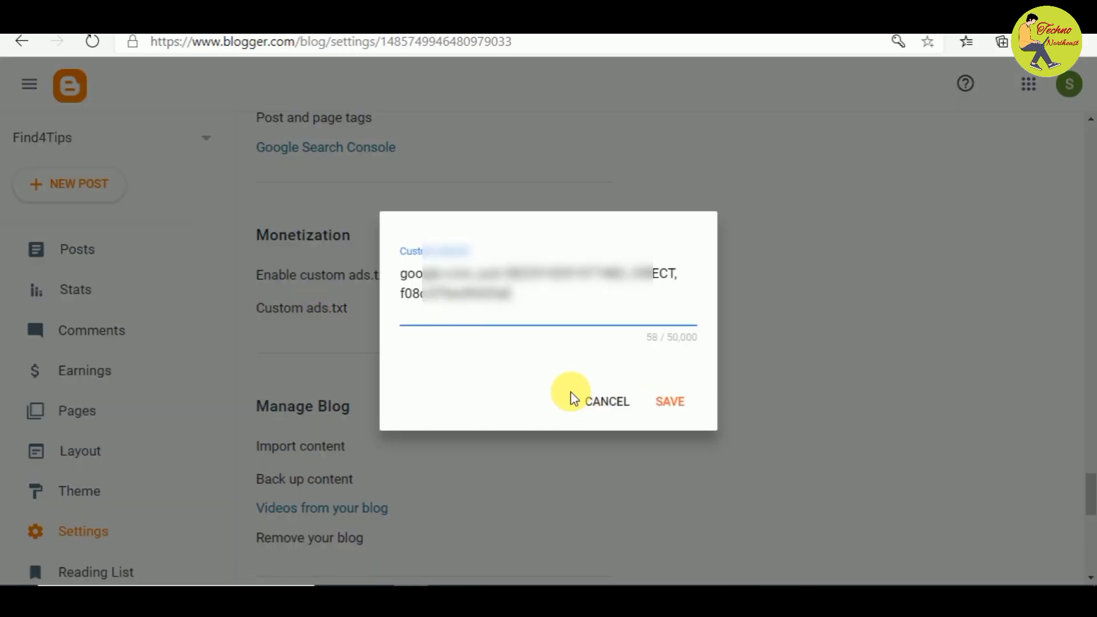
left_click(675, 401)
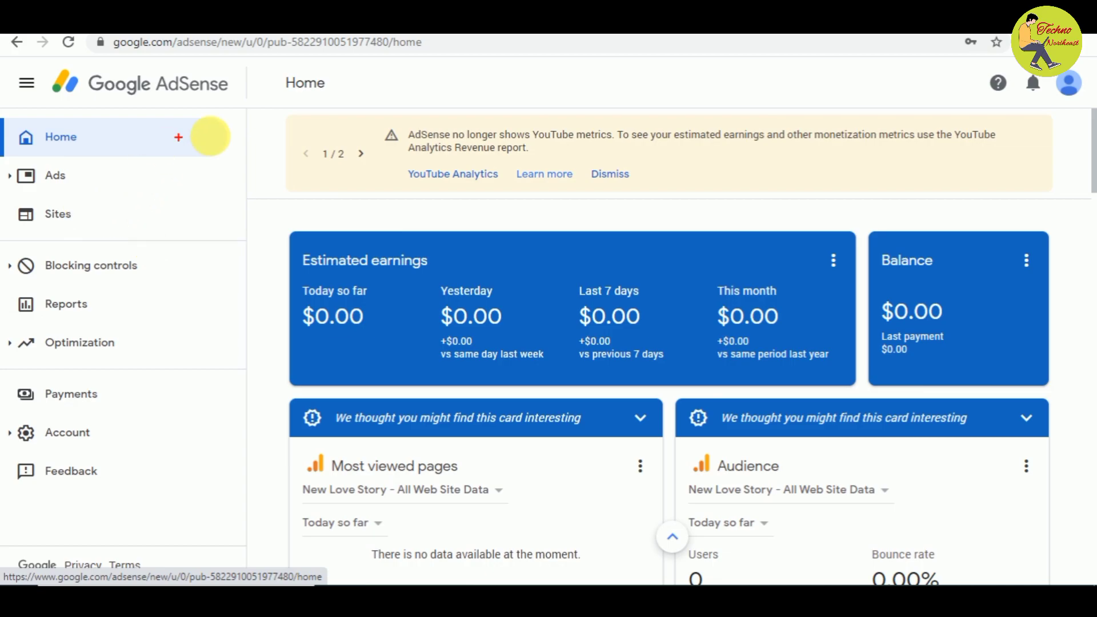
- Check the notices on the AdSense home page and the Sites page for any remaining ads.txt warning
left_click_drag(239, 90, 1084, 198)
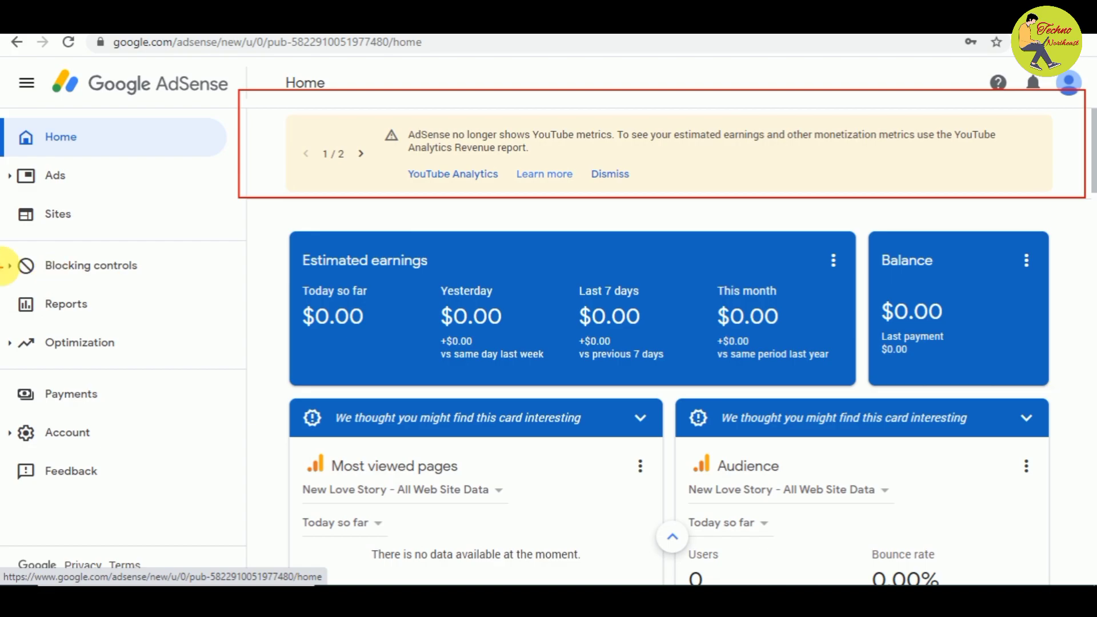
mouse_move(3, 199)
left_mouse_down()
mouse_move(54, 234)
mouse_move(129, 239)
left_mouse_up()
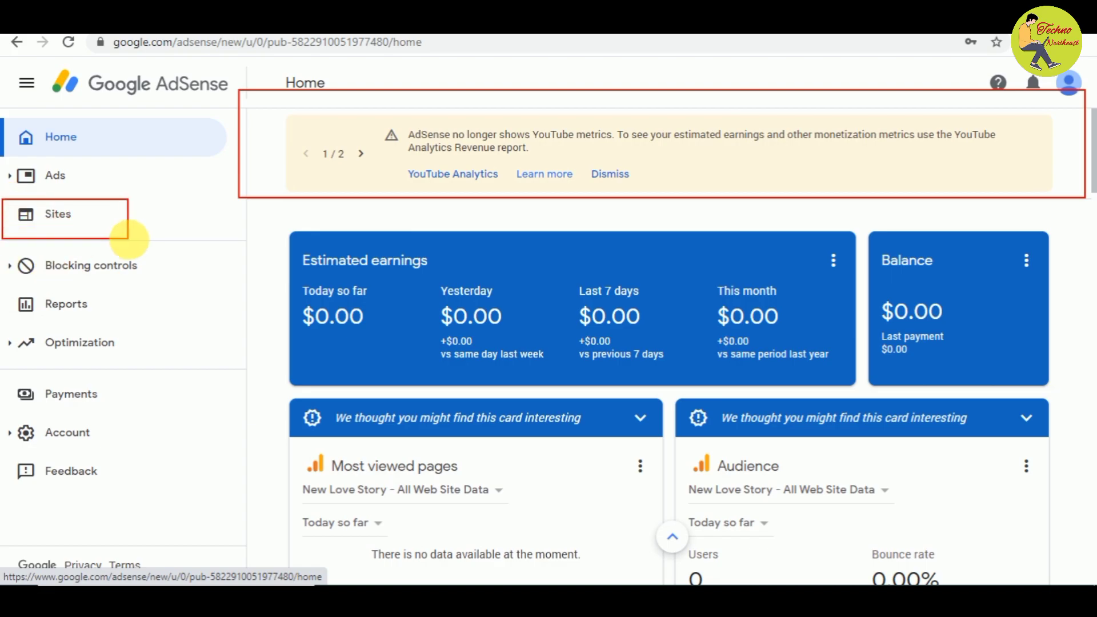
key("Escape")
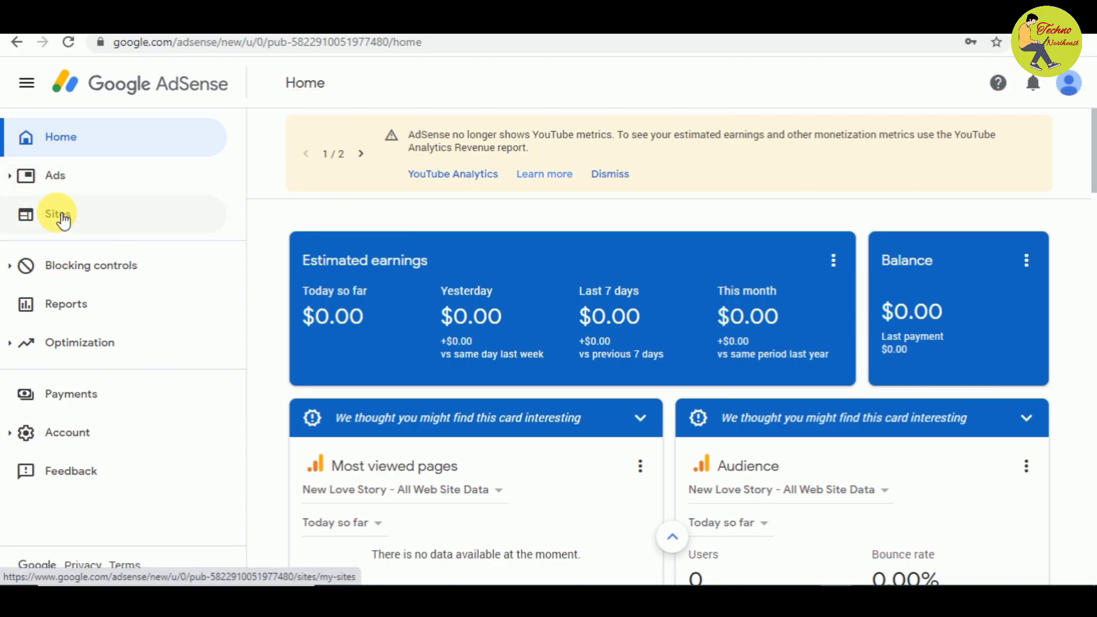
left_click(62, 221)
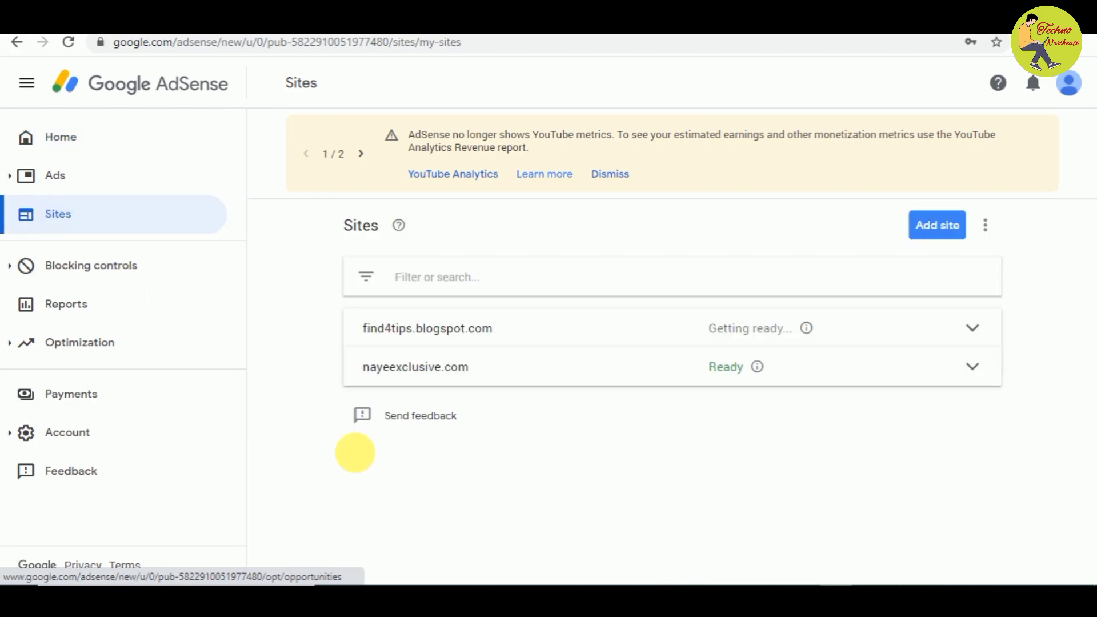
key("ctrl+2")
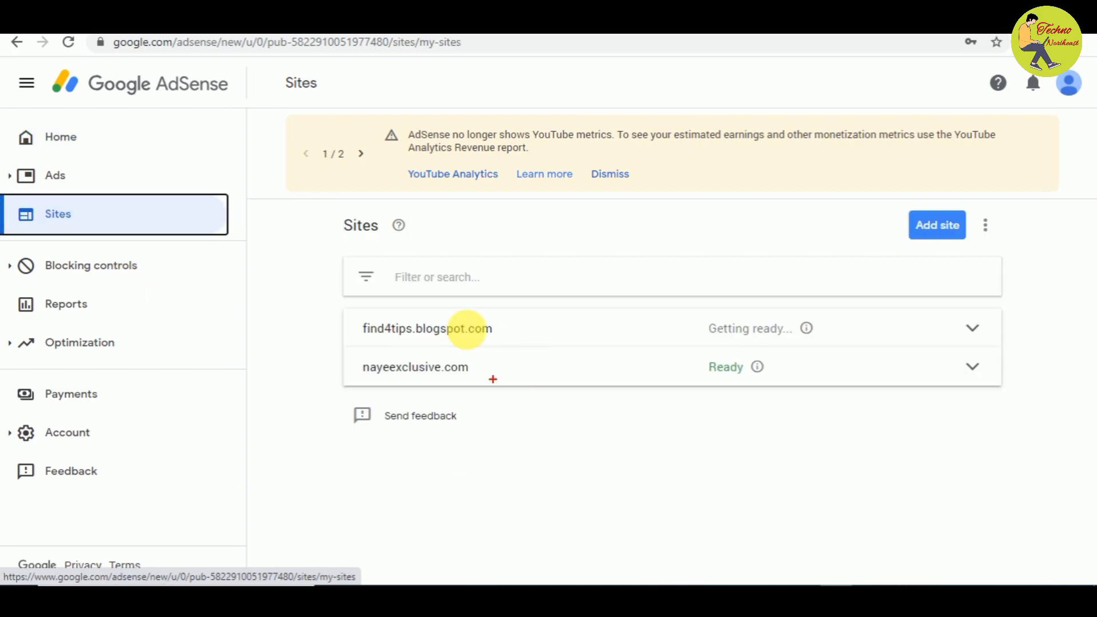
left_click_drag(271, 89, 970, 195)
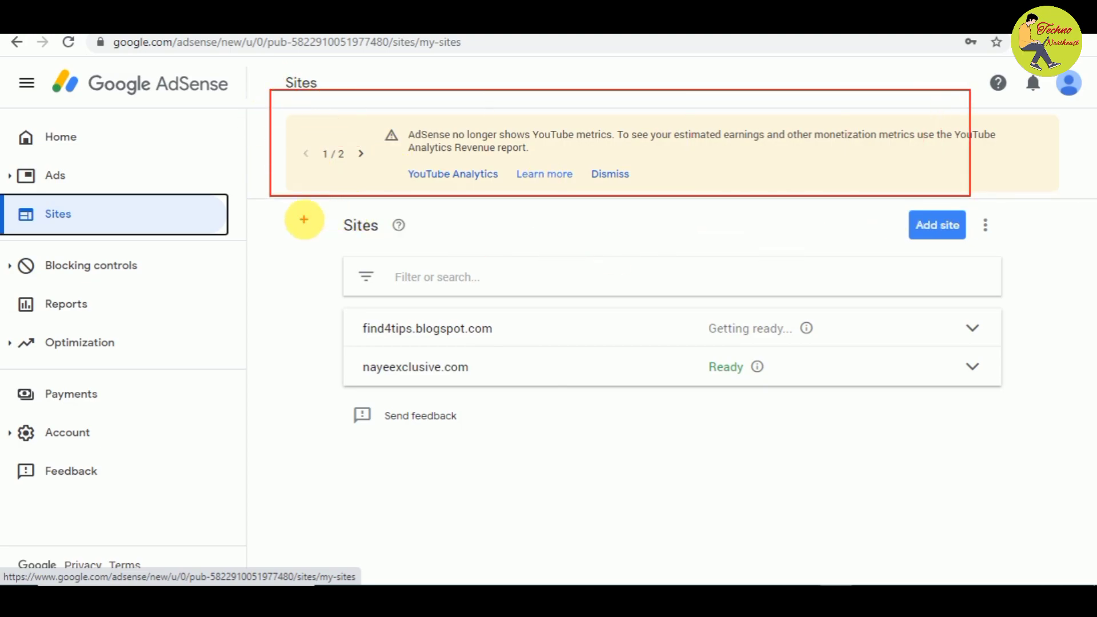
mouse_move(306, 206)
left_mouse_down()
mouse_move(436, 277)
mouse_move(616, 300)
mouse_move(813, 306)
mouse_move(890, 288)
left_mouse_up()
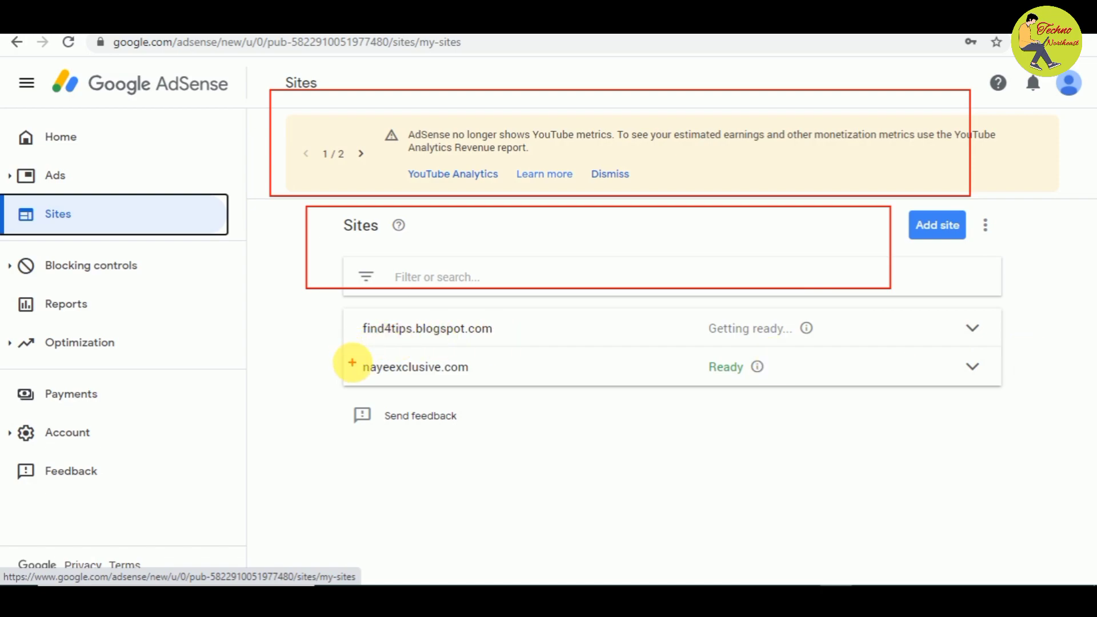
key("Escape")
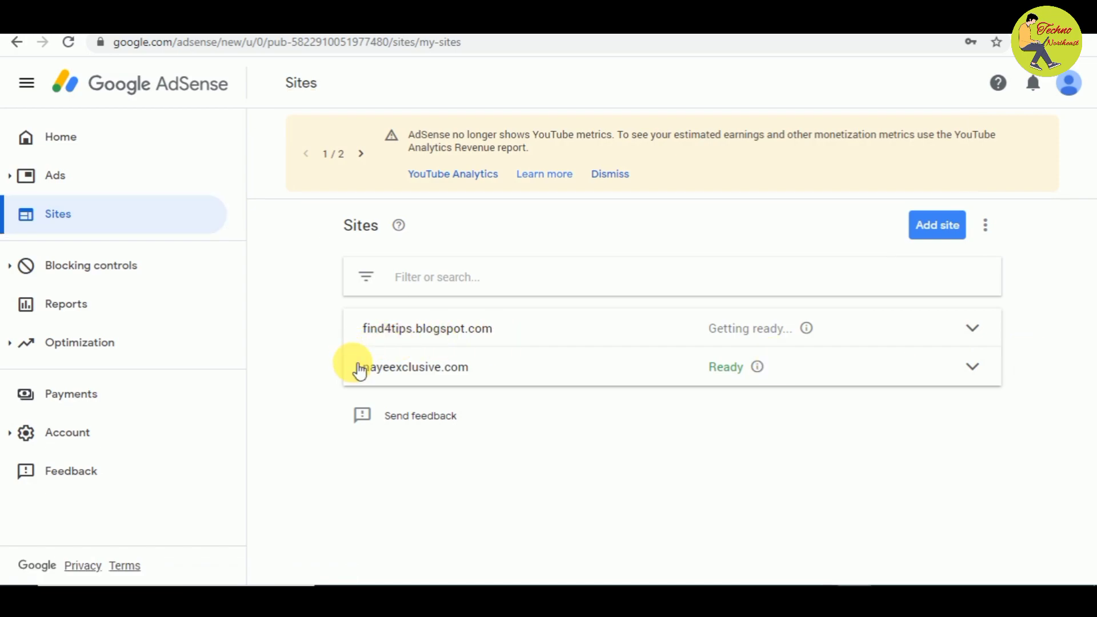